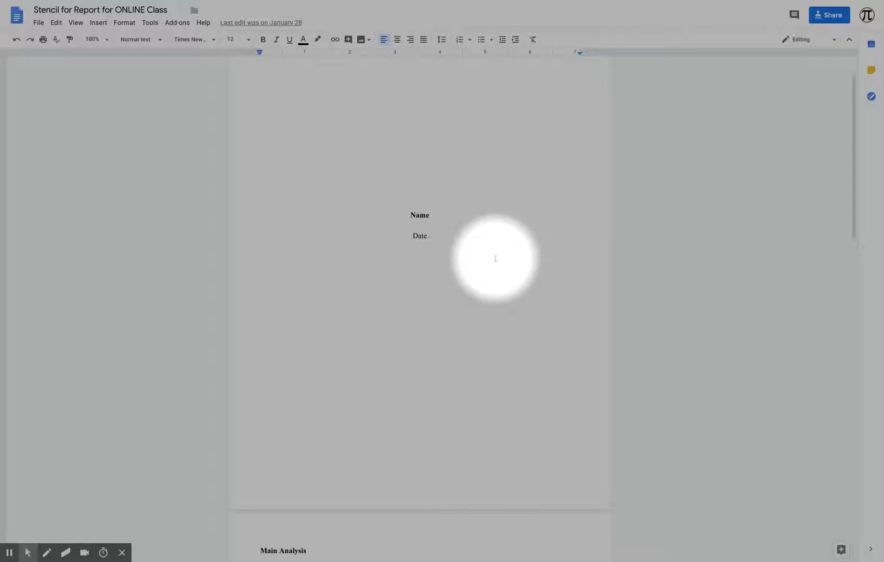
Nudge the graph box in the what-if paragraph slightly right and the table beside the introductory paragraph slightly down.
scroll(473, 260, "down", 3)
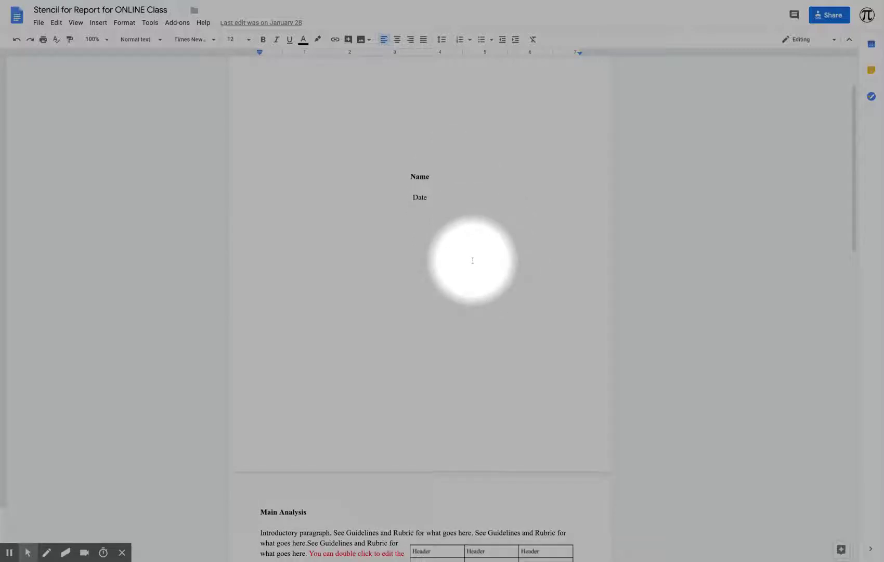
scroll(472, 255, "down", 5)
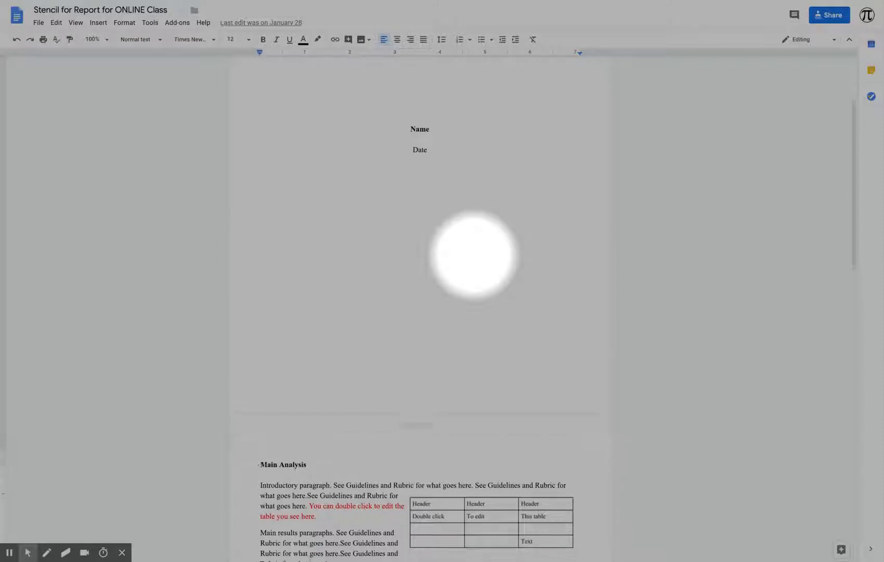
scroll(473, 249, "down", 2)
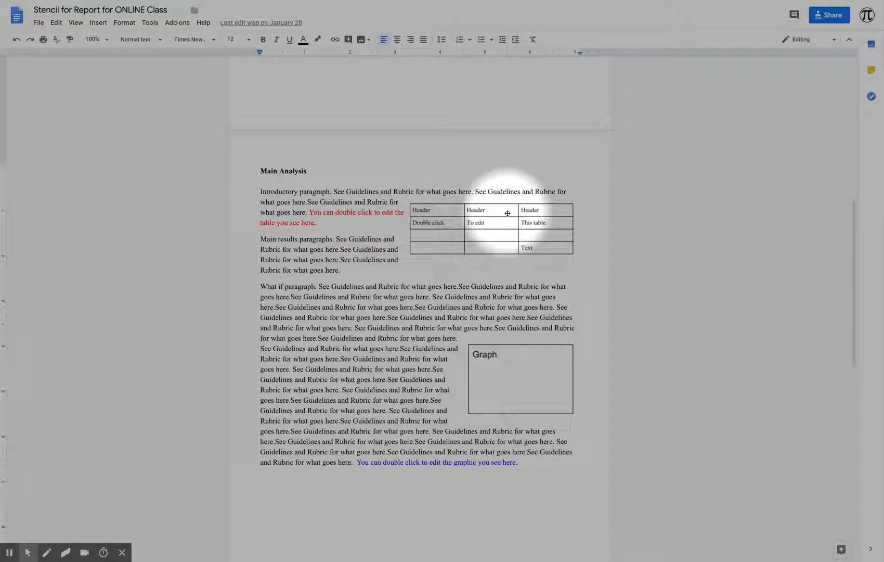
left_click(521, 381)
left_click_drag(520, 380, 524, 377)
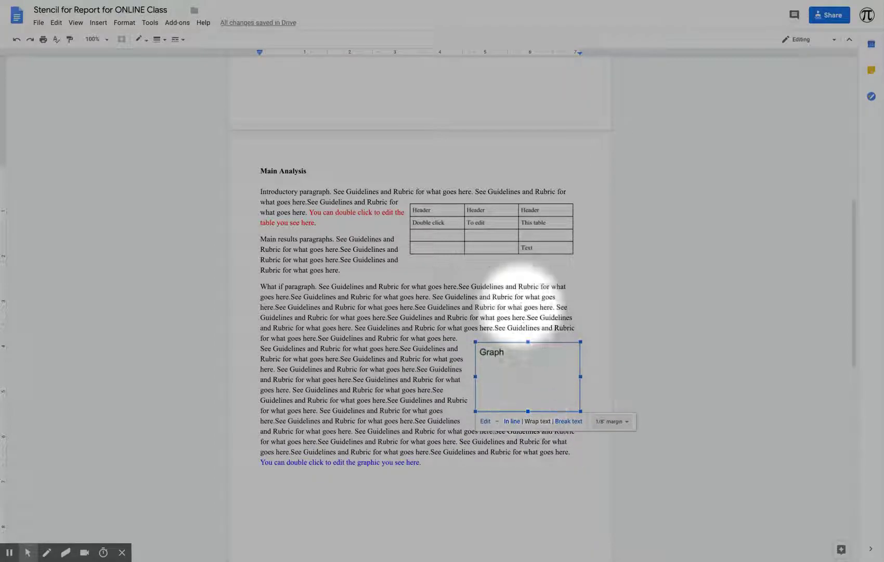
left_click(504, 223)
left_click_drag(503, 223, 535, 223)
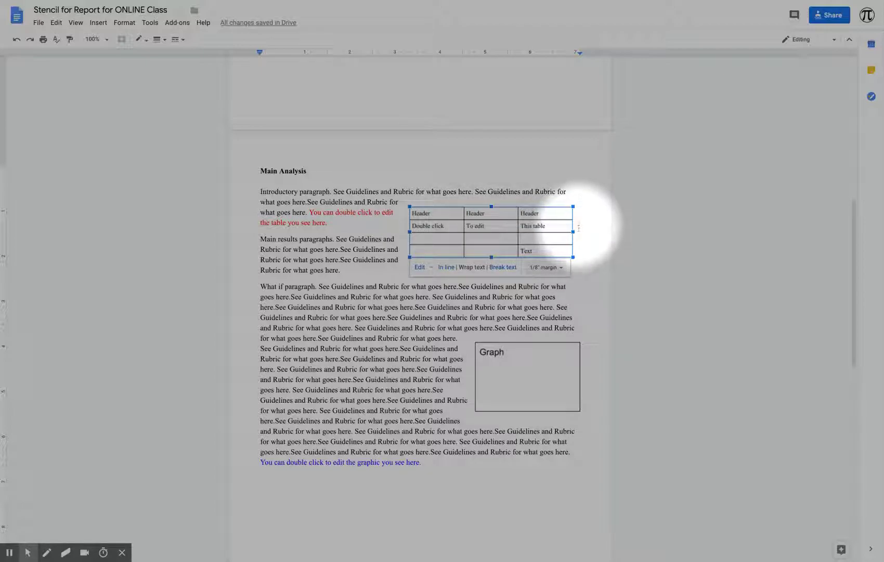
Move the graph box to the left margin of the what-if paragraph, with the text wrapping around it.
left_click(503, 366)
mouse_move(504, 367)
left_mouse_down()
mouse_move(331, 360)
mouse_move(271, 377)
mouse_move(345, 394)
mouse_move(397, 385)
left_mouse_up()
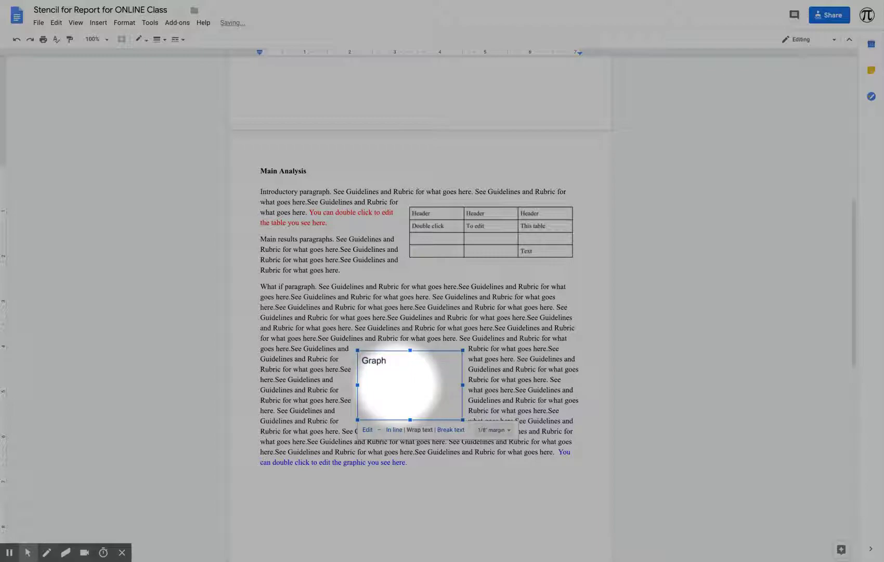
left_click_drag(398, 387, 299, 388)
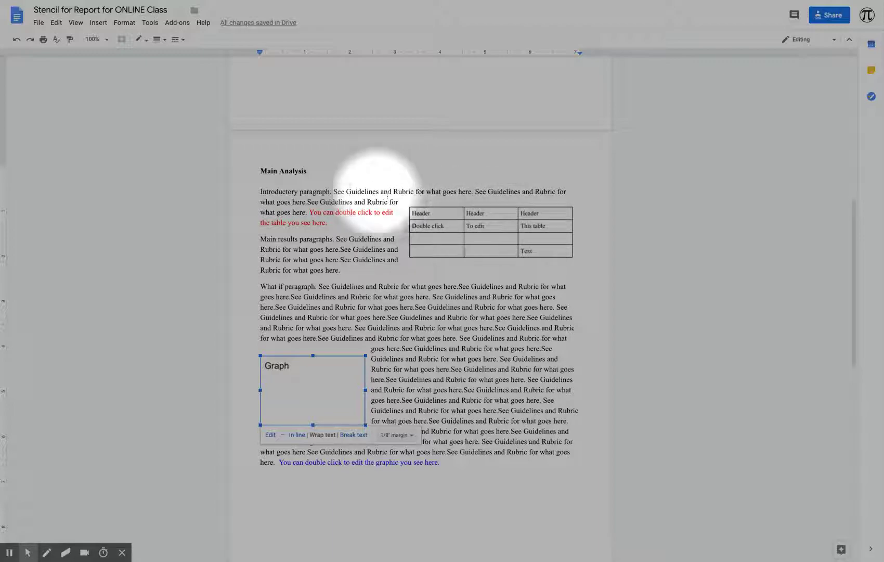
Open the Main Analysis table drawing for editing and replace its first header with "Change as needed".
left_click(497, 235)
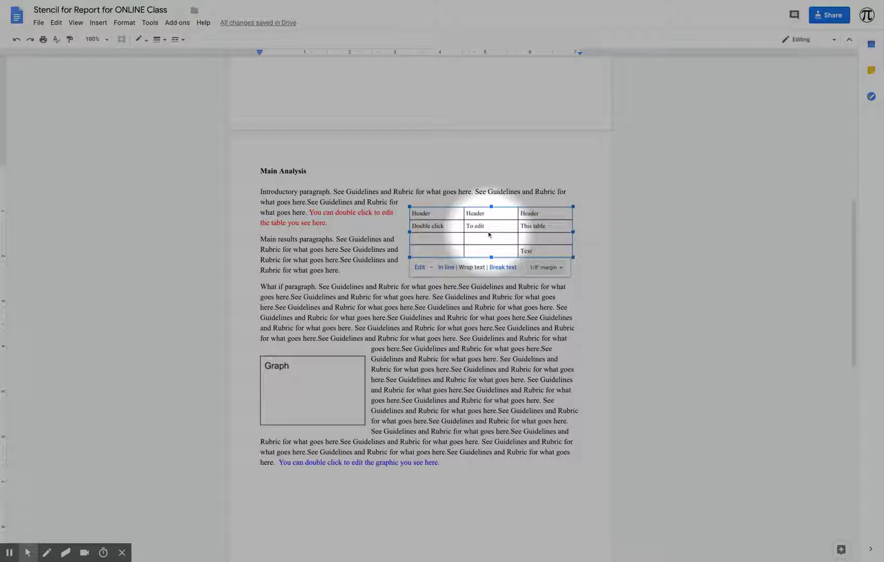
double_click(489, 235)
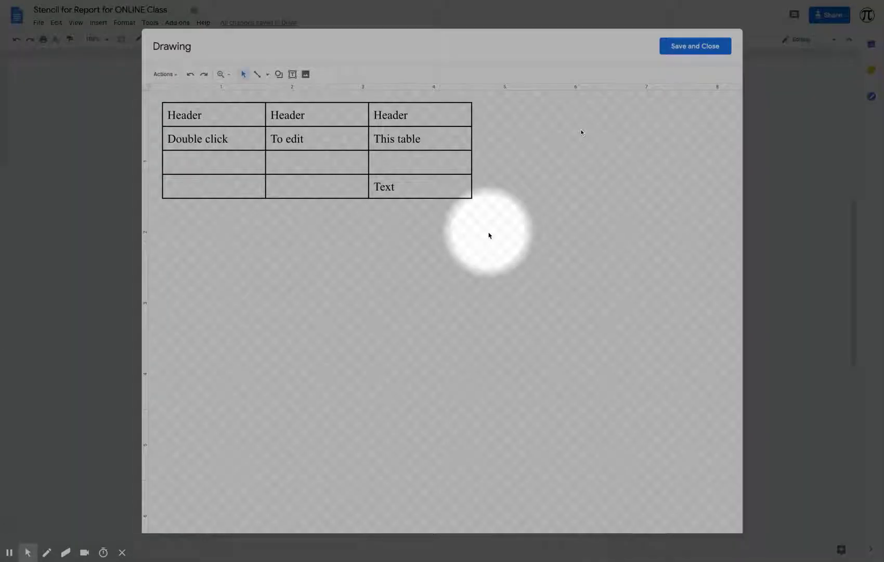
left_click(221, 110)
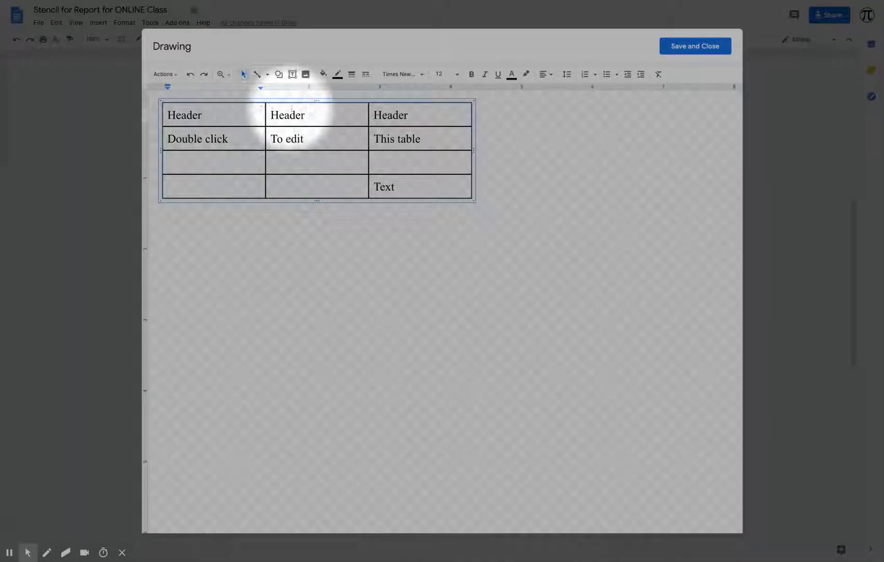
left_click(295, 115)
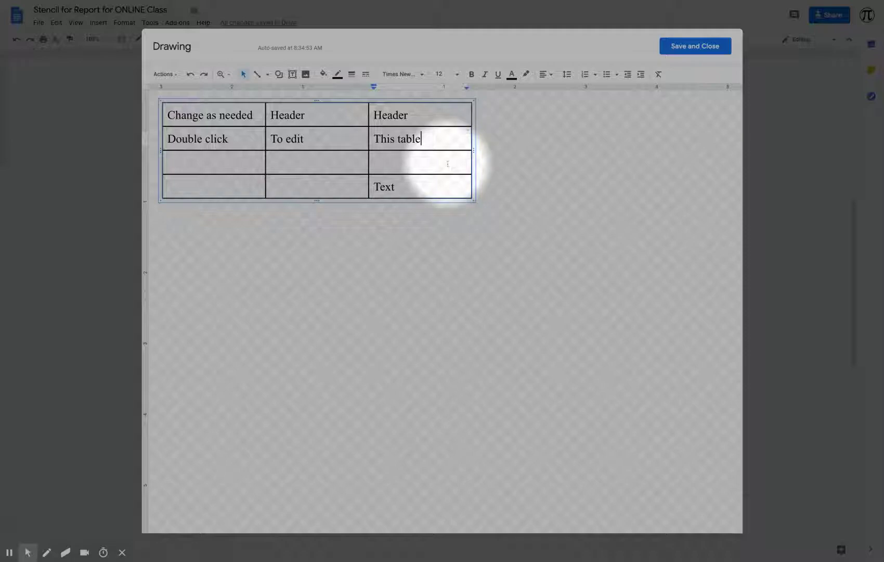
Insert a column to the right of the table's third column and widen the whole table to about 5.9 inches.
right_click(447, 164)
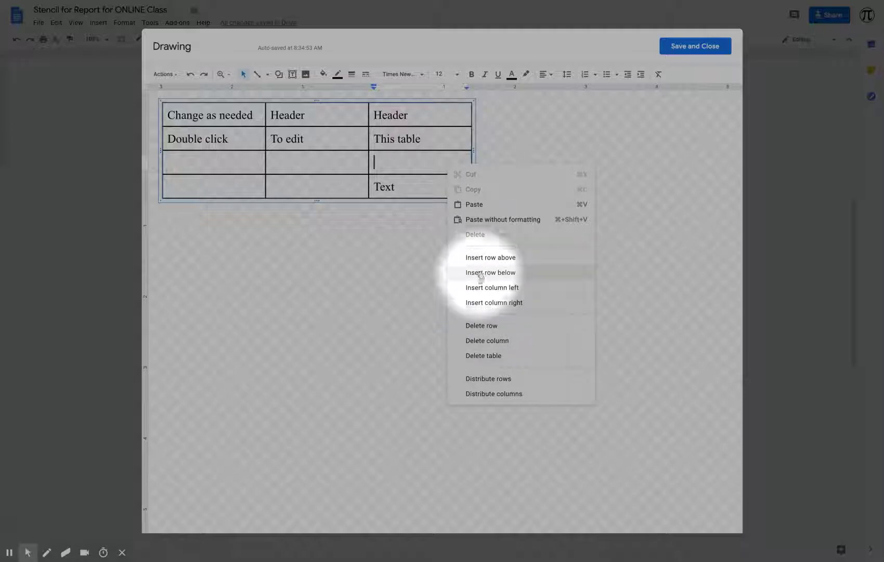
left_click(493, 304)
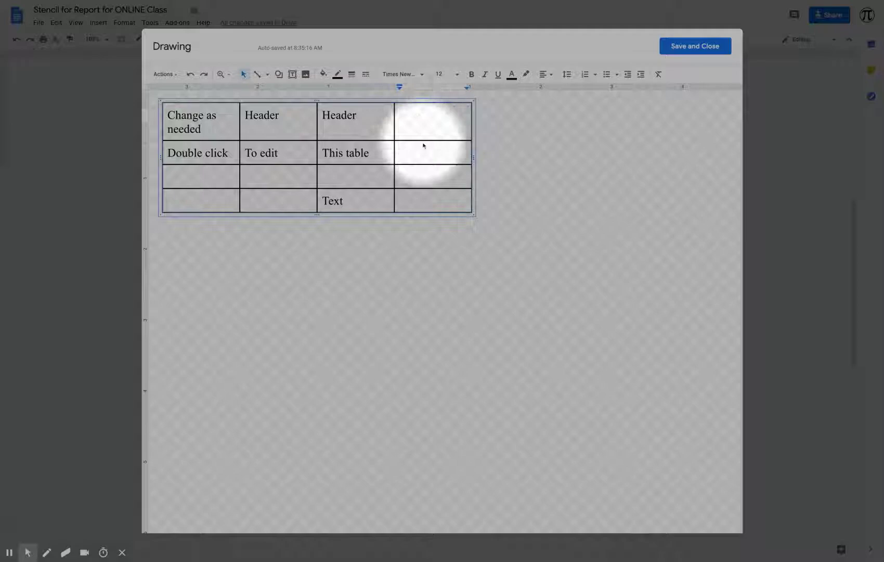
left_click_drag(474, 155, 578, 157)
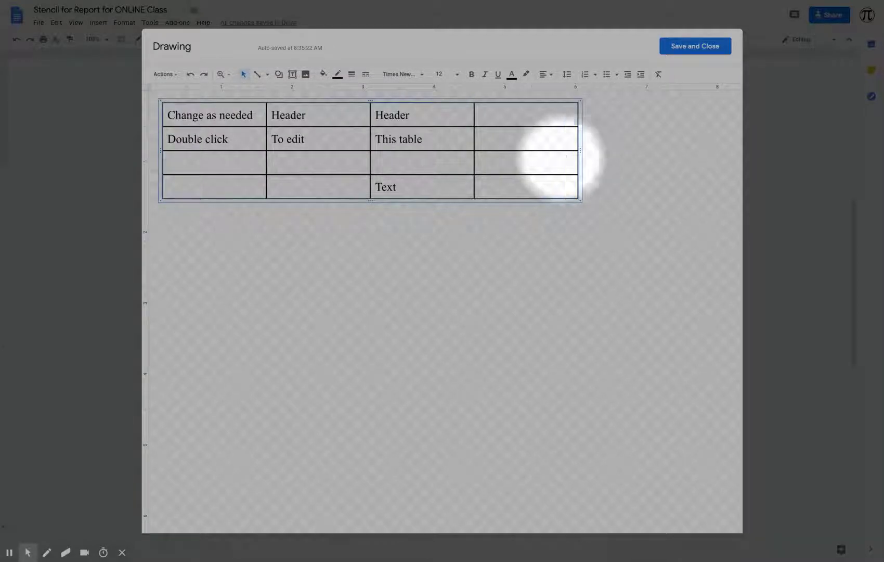
Insert a new row below the table row containing "Text".
left_click(390, 188)
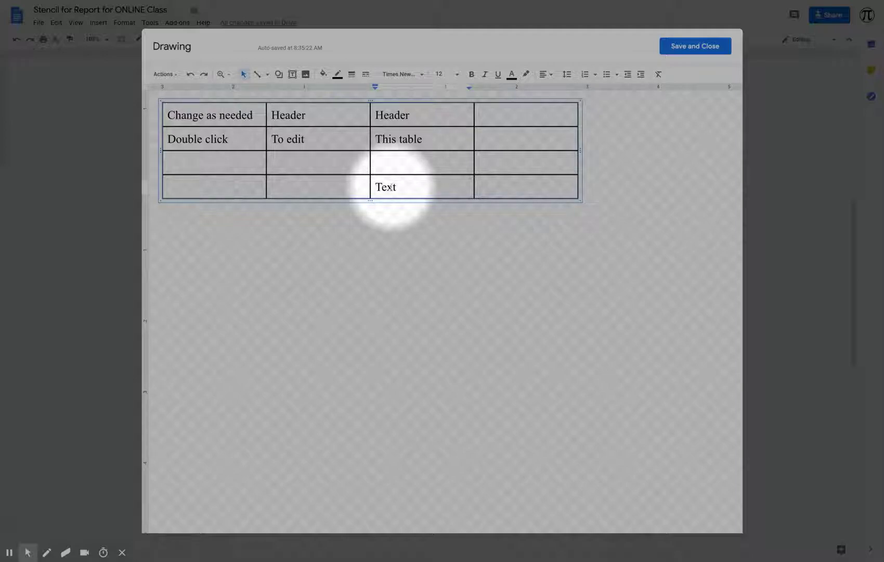
right_click(393, 188)
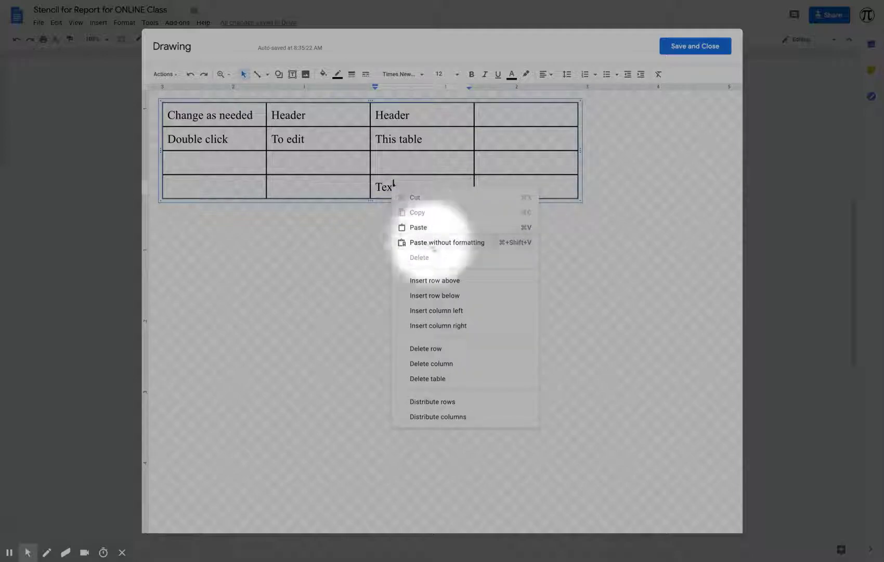
left_click(432, 296)
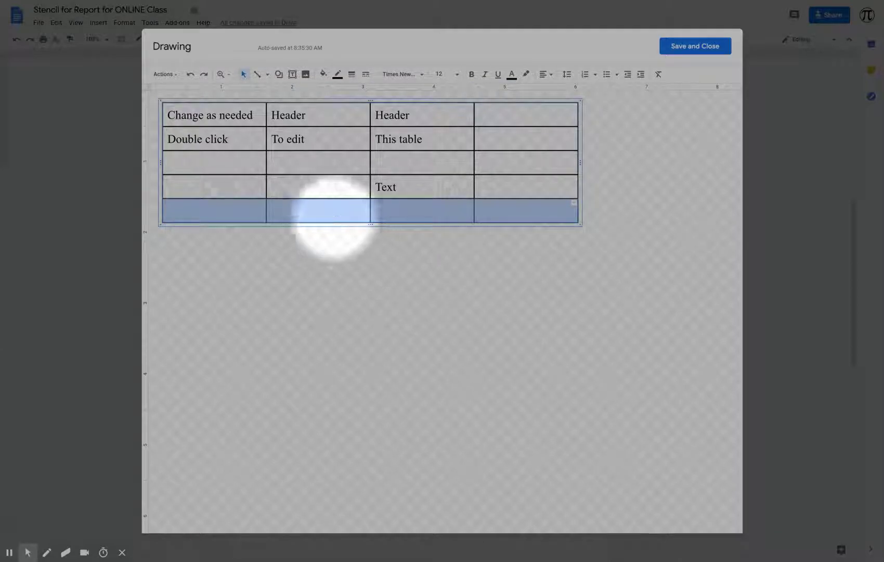
Change the table's first header back to "Header" and save and close the drawing.
left_click(334, 218)
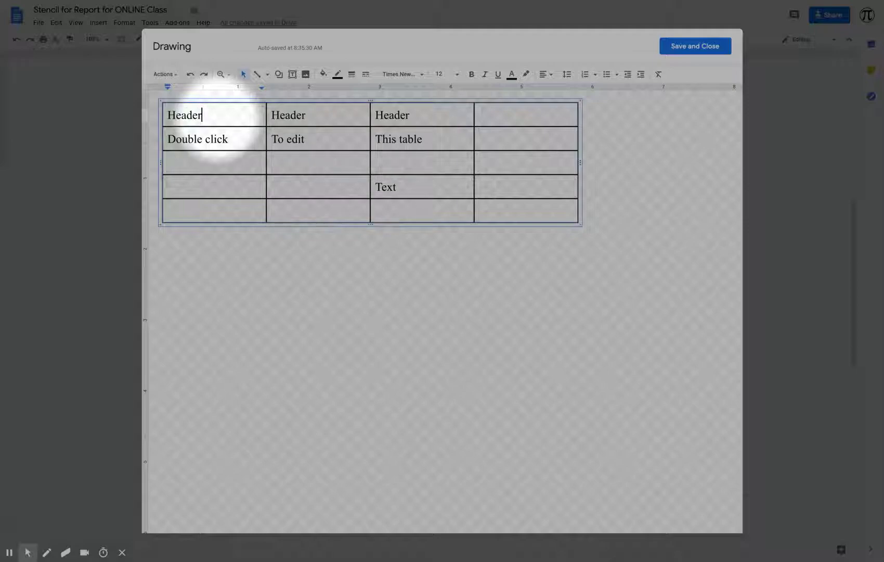
left_click(694, 48)
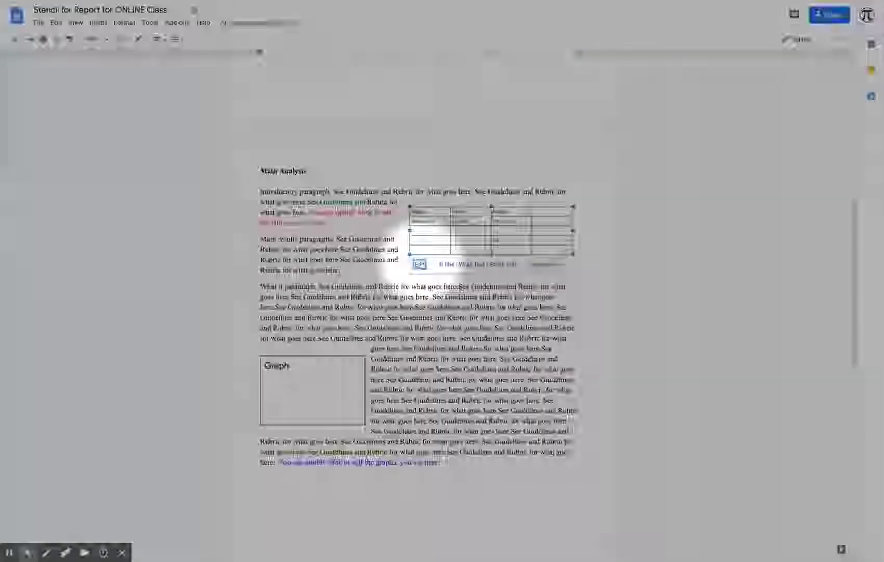
Try bold red text on the first header in the table drawing, revert that formatting, and save and close the drawing.
left_click(420, 264)
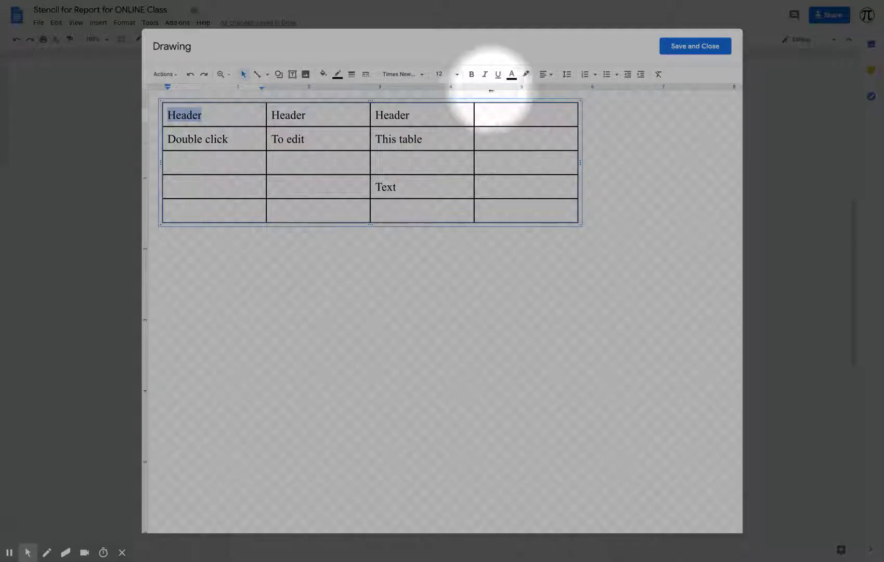
left_click(512, 74)
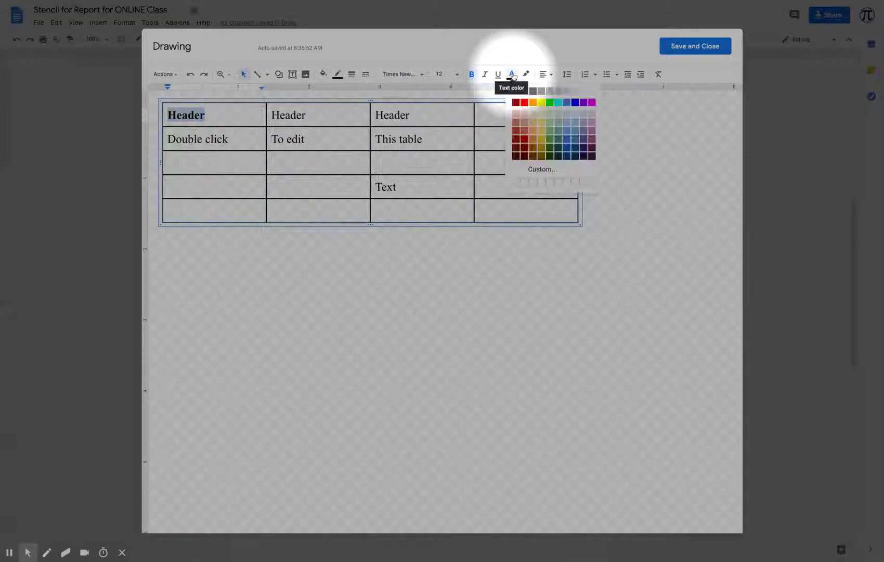
left_click(524, 103)
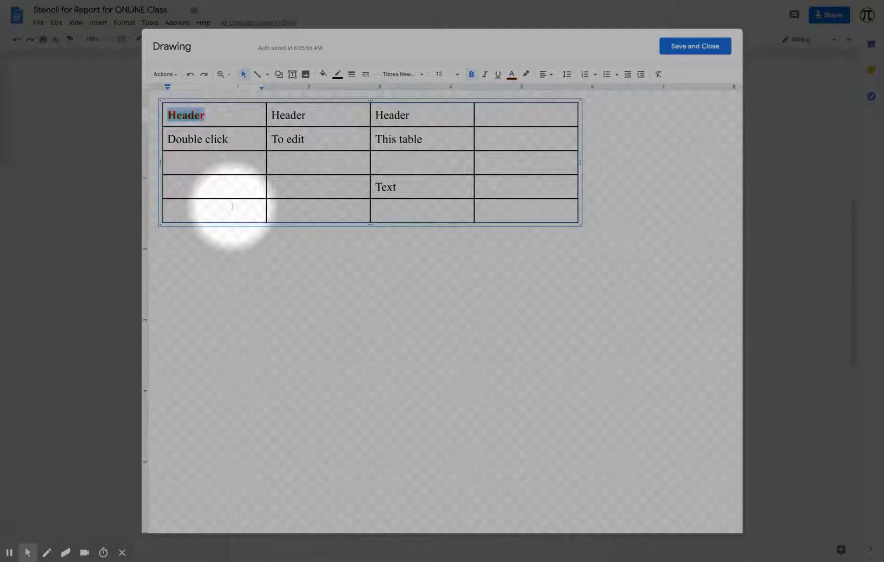
left_click(677, 50)
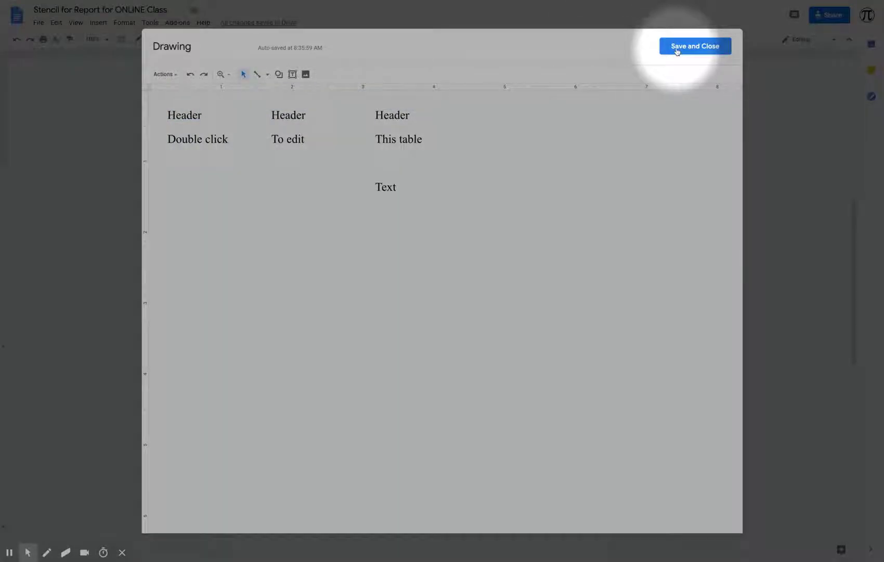
Move the graph box back to the right side of the what-if paragraph, near the paragraph's end.
left_click(411, 383)
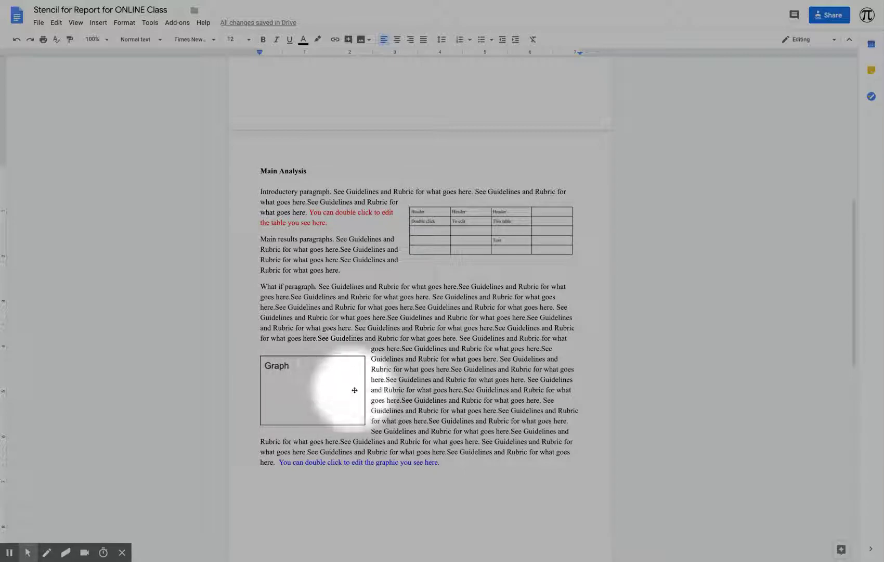
left_click(320, 400)
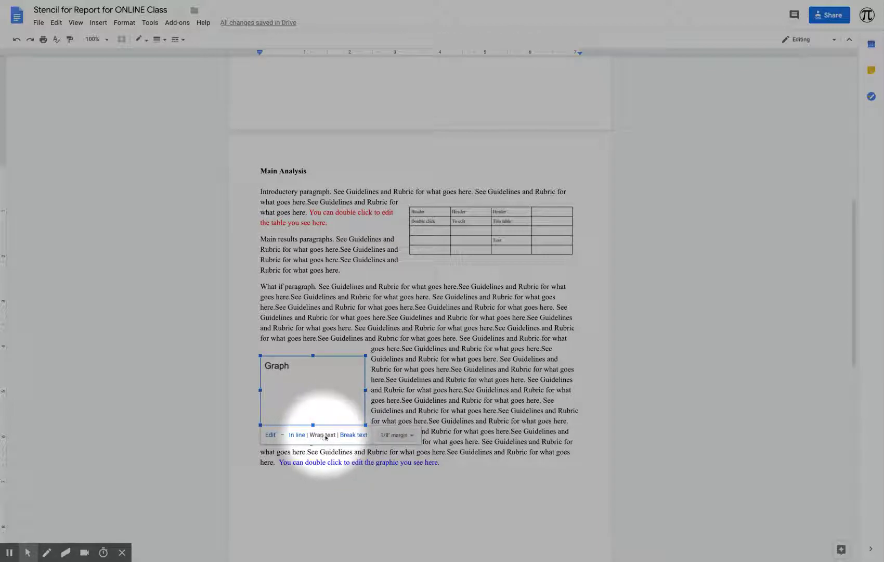
left_click_drag(316, 388, 526, 402)
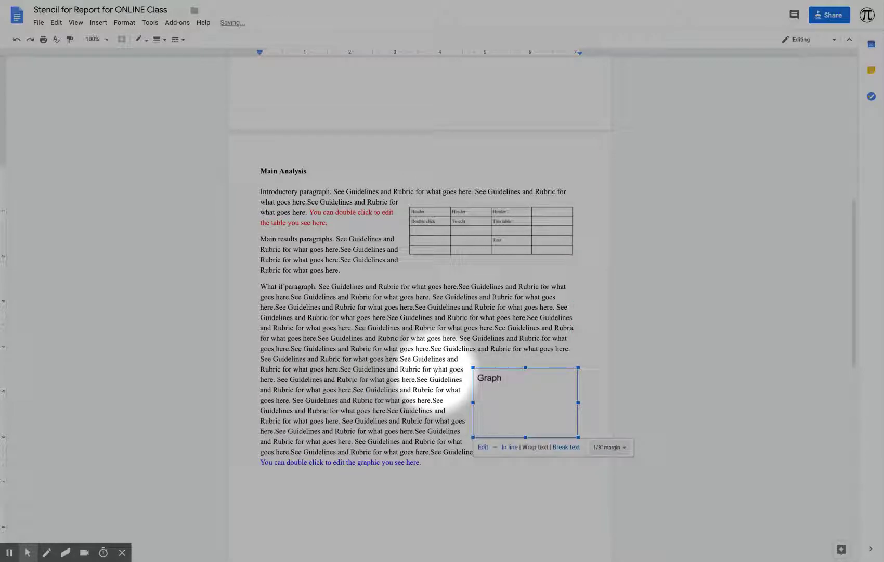
Review the What If Analysis and Recommendations page, including its table and paragraph sections, through to the end of the document.
scroll(431, 370, "down", 7)
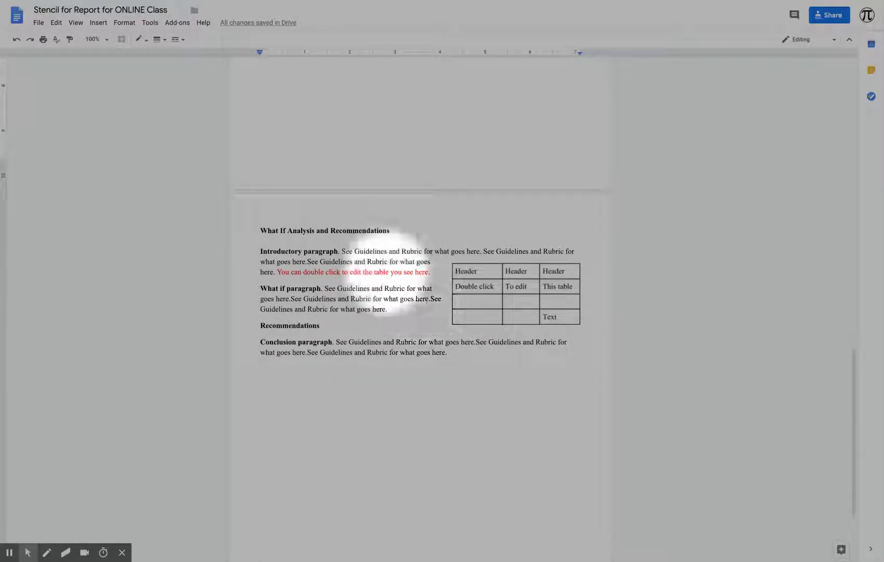
scroll(420, 343, "down", 1)
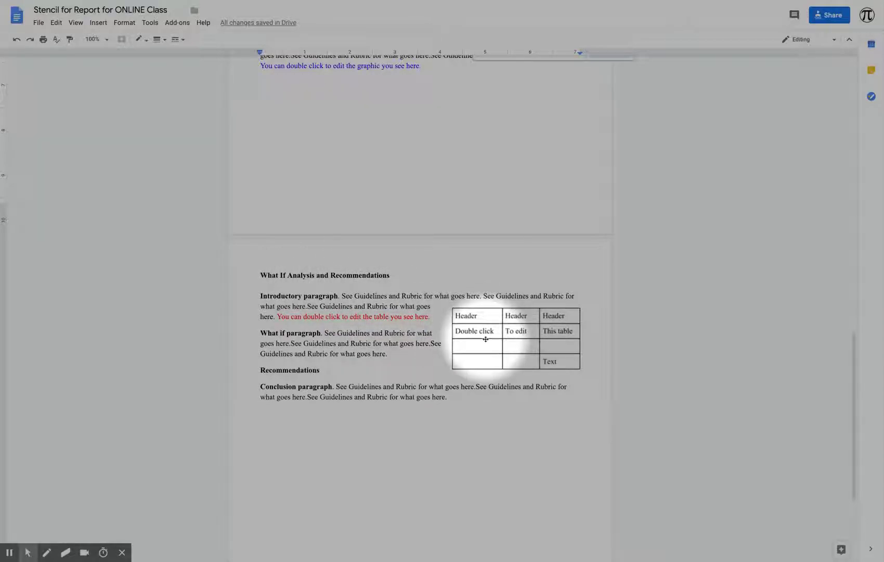
scroll(422, 379, "up", 1)
scroll(425, 396, "up", 6)
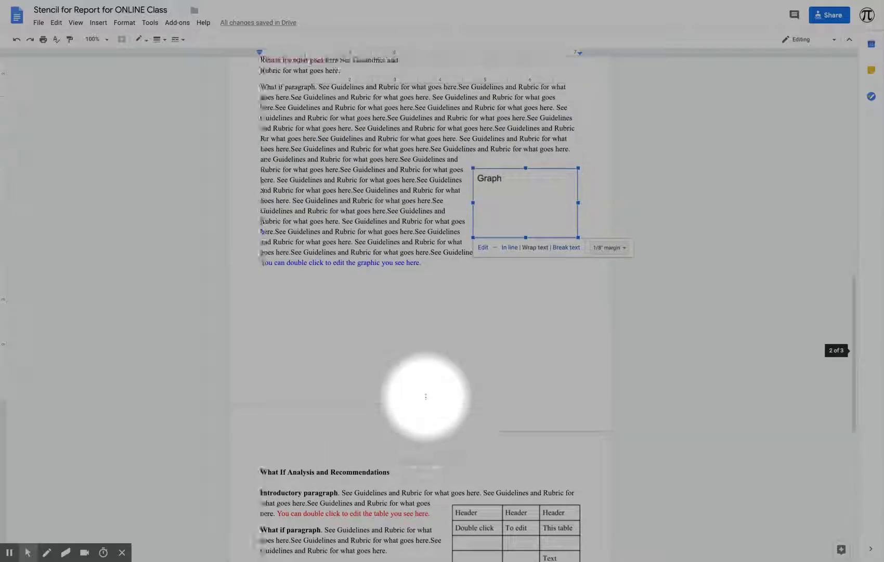
scroll(425, 400, "down", 12)
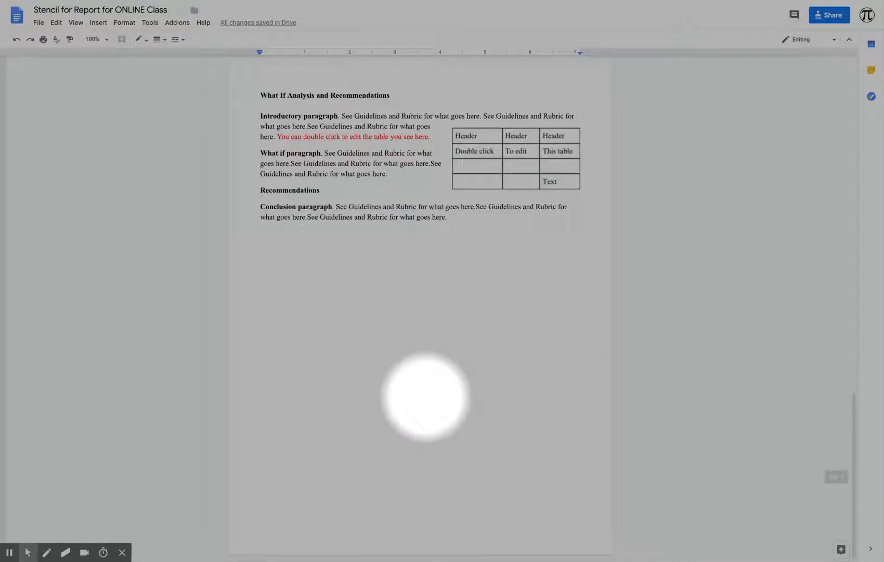
key("Escape")
scroll(391, 486, "down", 8)
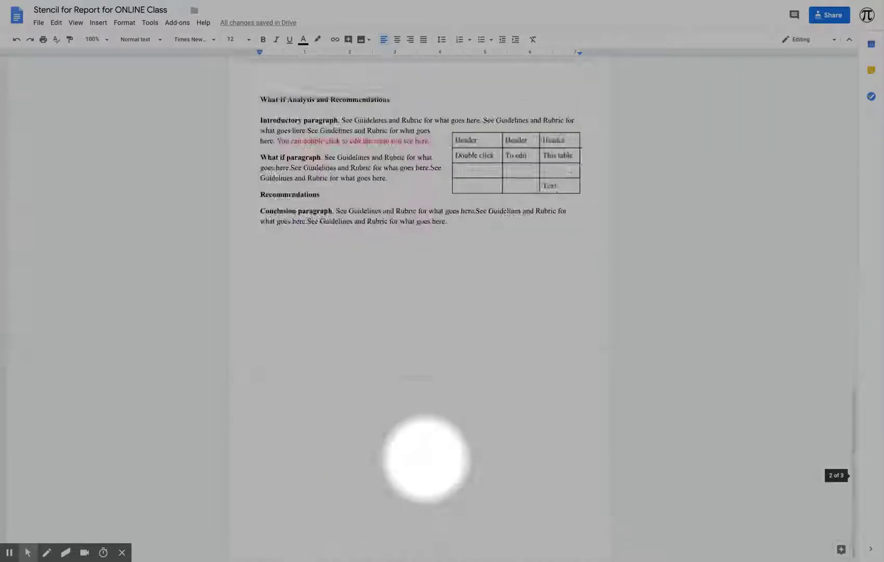
Add a new page after the conclusion paragraph with the bold heading "Appendix".
left_click(479, 488)
key("ctrl+Return")
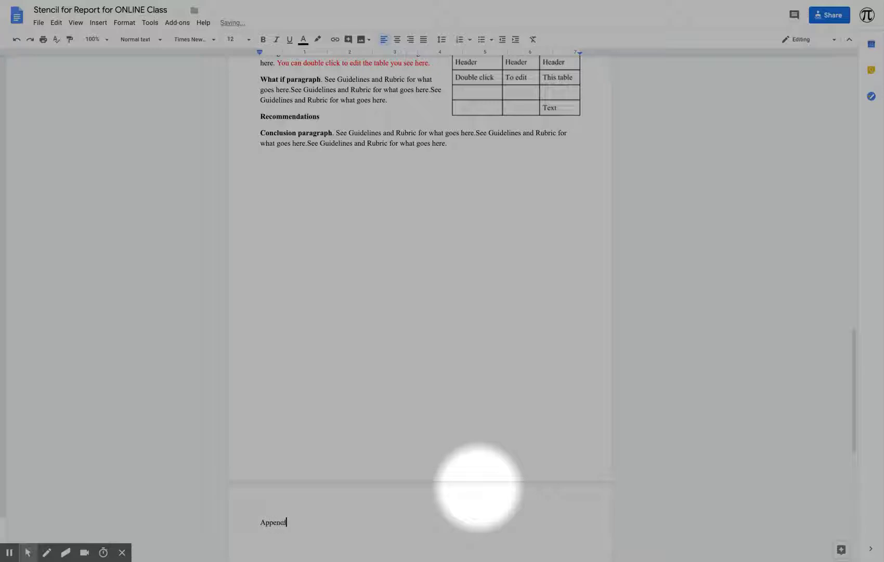
type("Appendix")
key("shift+Home")
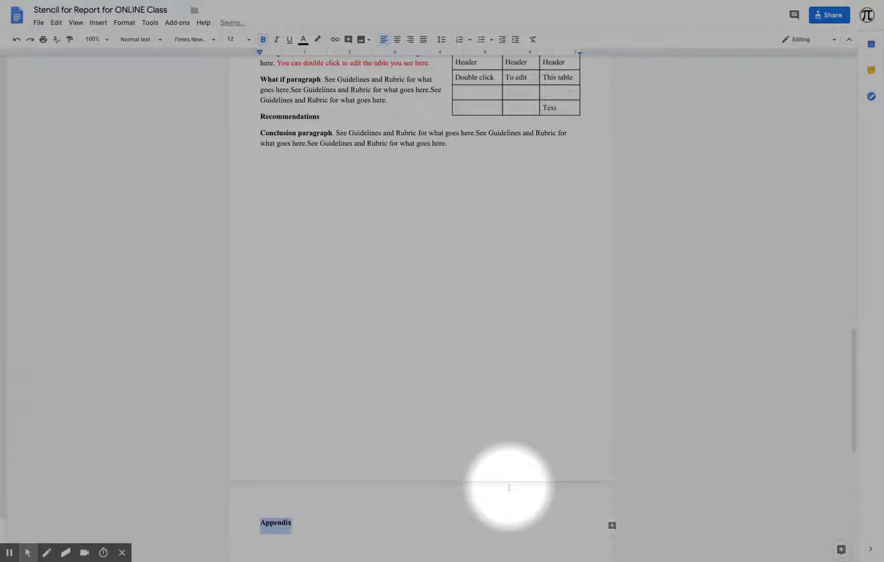
scroll(494, 489, "down", 3)
key("ctrl+b")
left_click(439, 434)
scroll(437, 433, "down", 5)
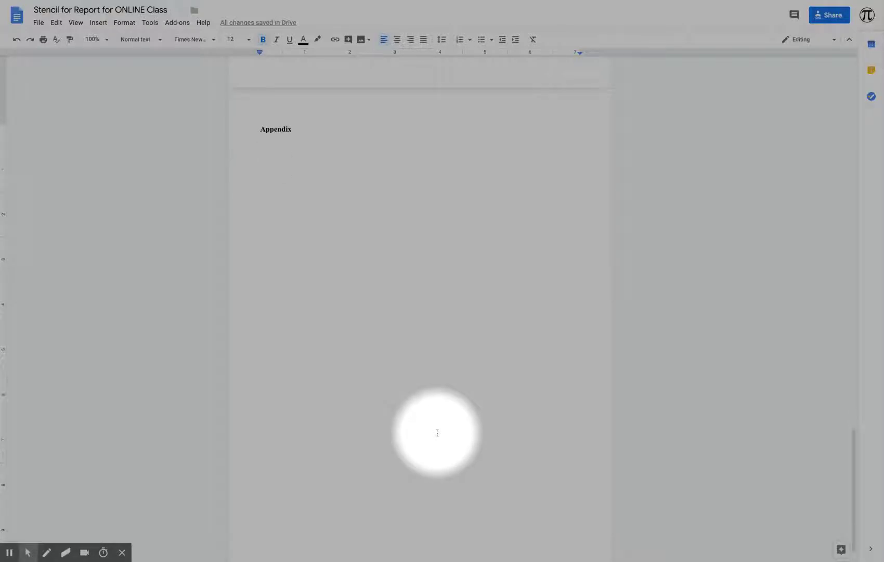
scroll(437, 433, "up", 2)
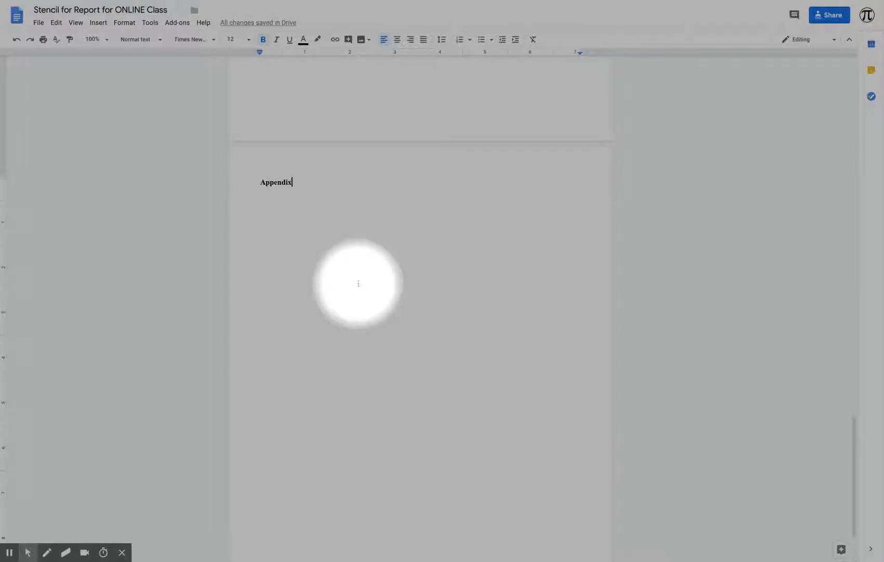
Add the bold labels "Item 1", "Item 2" and an unnumbered "Item" on separate, spaced lines below the Appendix heading.
key("Return")
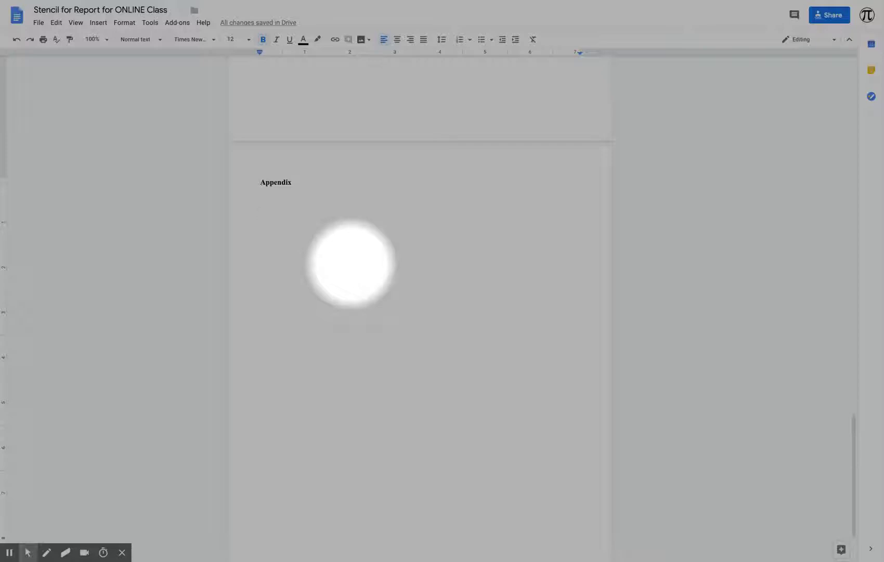
type("It")
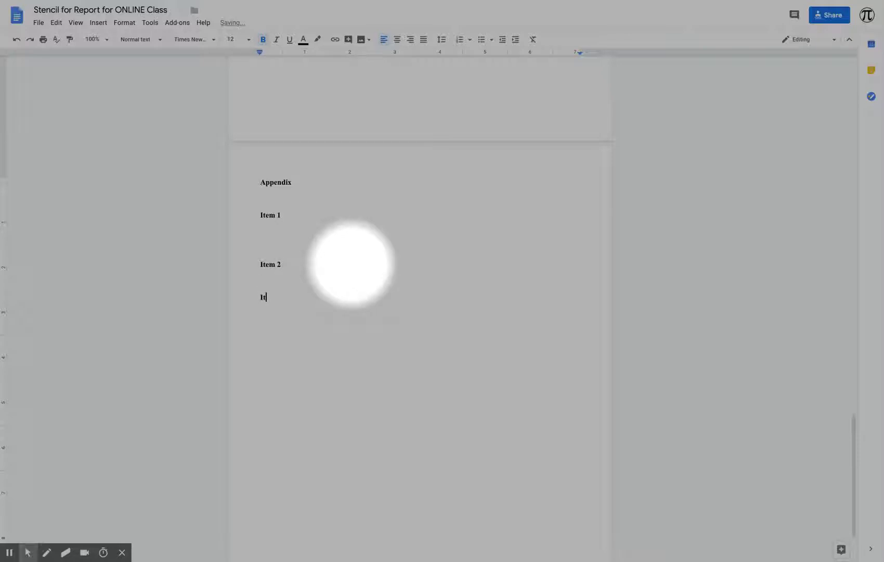
type("em")
left_click(286, 232)
type("I")
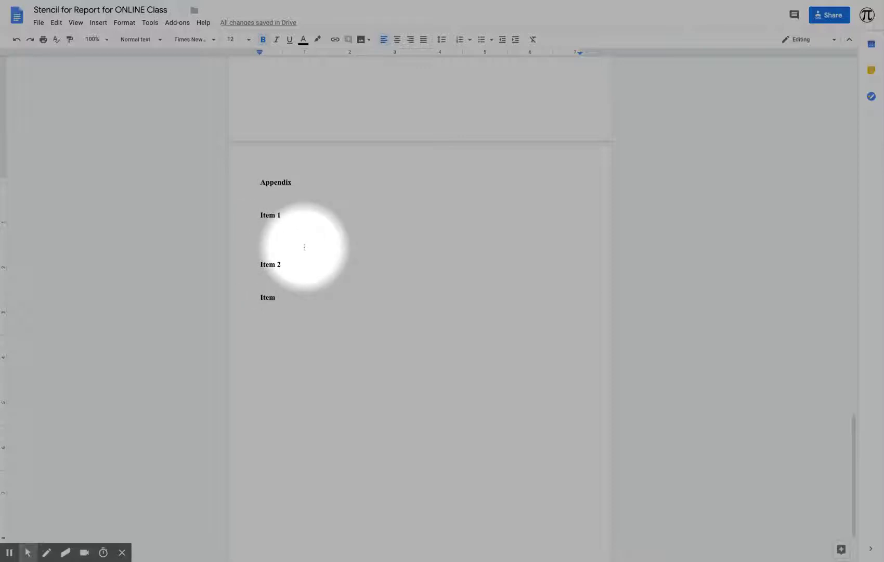
Add the sentence "See Appendix Item 2 for another table." at the end of the what-if paragraph on the What If Analysis and Recommendations page.
scroll(305, 247, "up", 1)
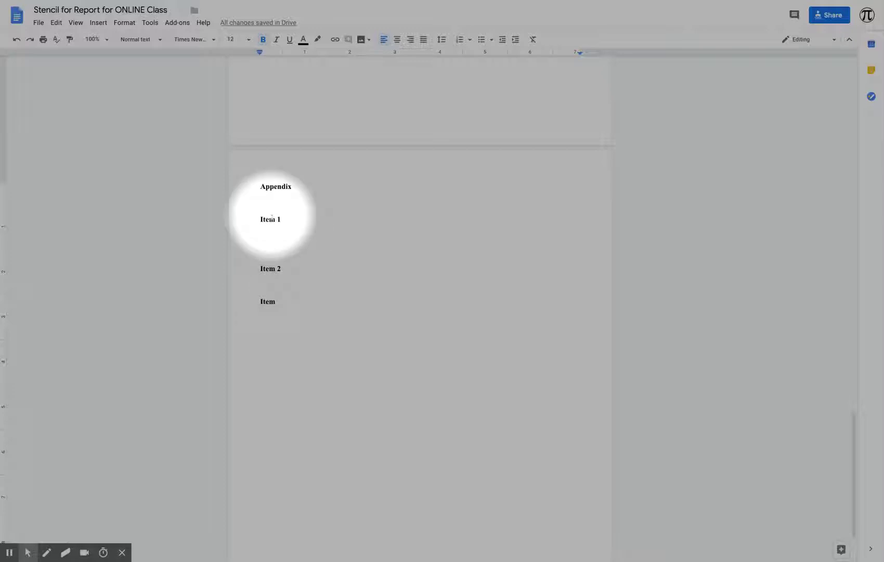
scroll(268, 296, "up", 10)
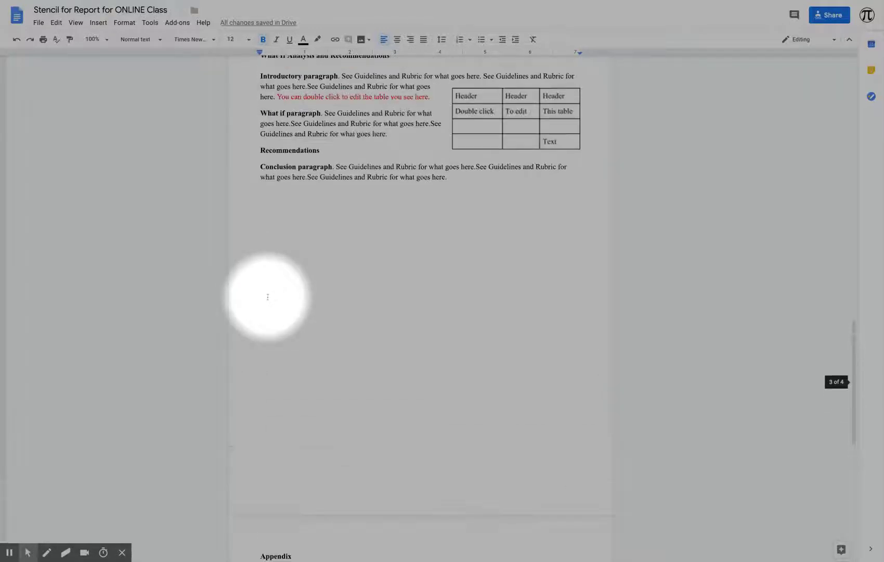
scroll(268, 297, "up", 1)
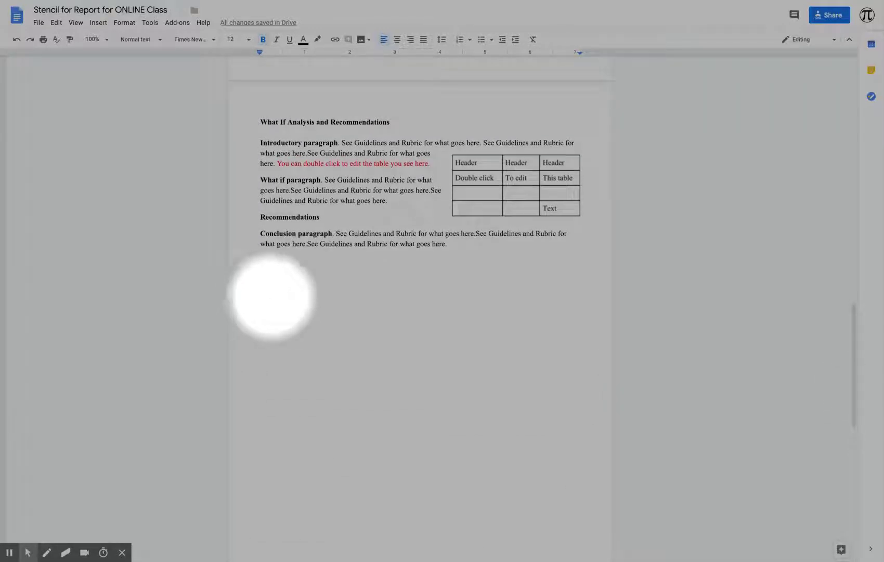
left_click(450, 248)
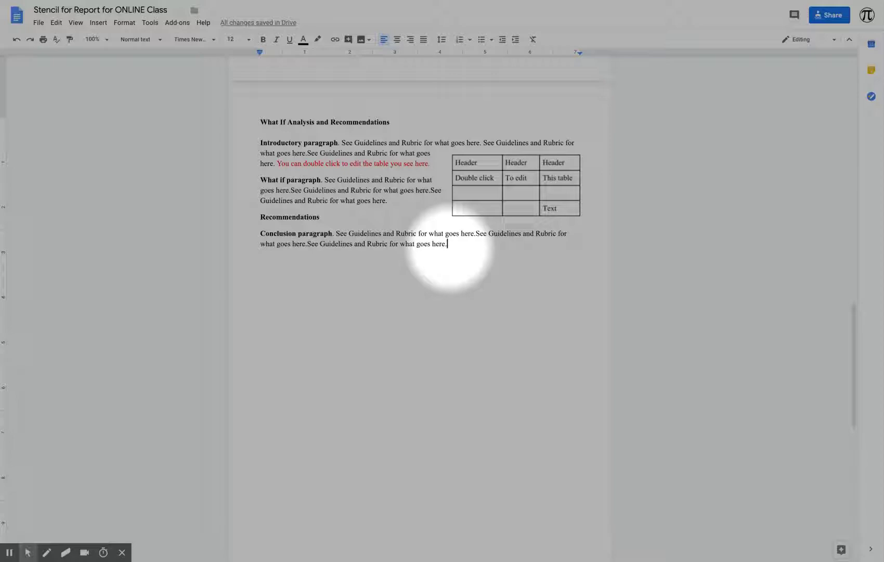
type(".")
scroll(450, 248, "down", 3)
scroll(450, 248, "up", 2)
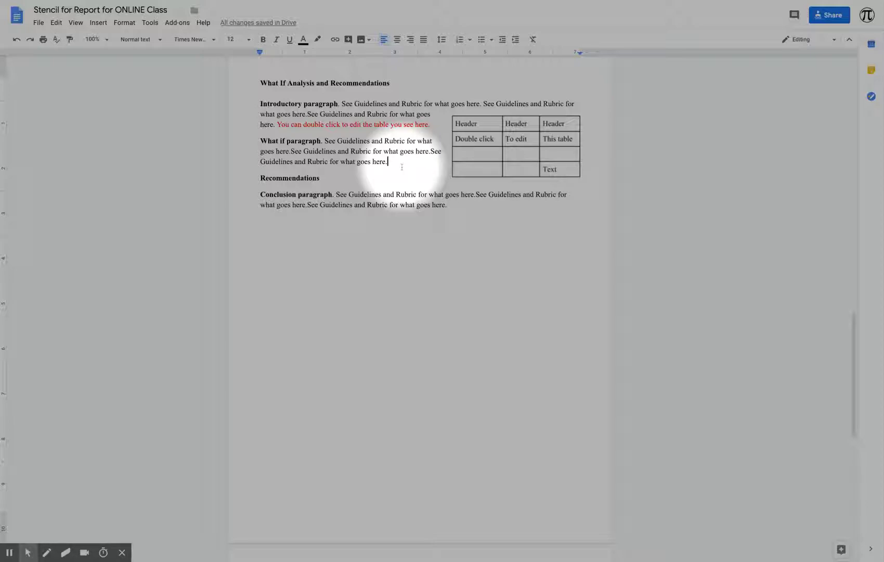
type("S")
type("ee Appendix Item 2 for another table.")
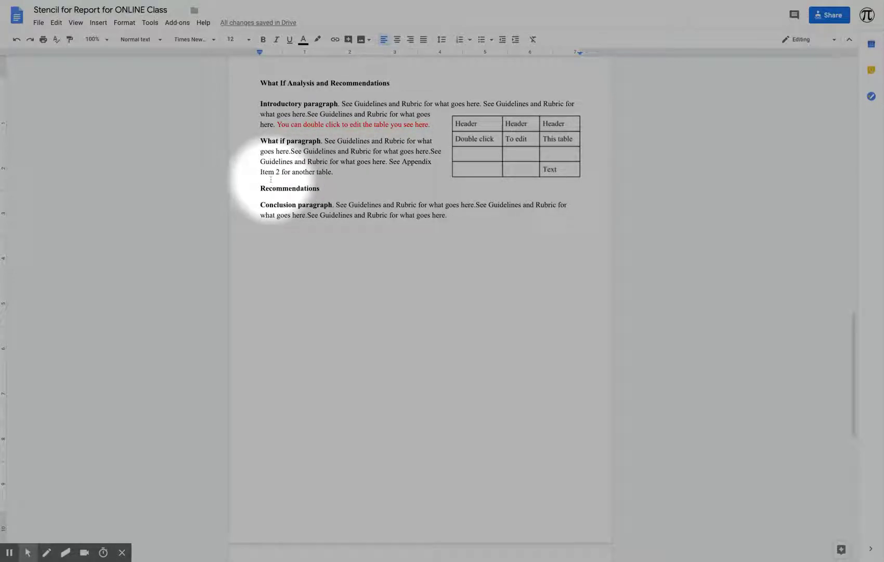
Compare the appendix reference in the what-if paragraph with the item labels on the Appendix page.
scroll(339, 274, "down", 5)
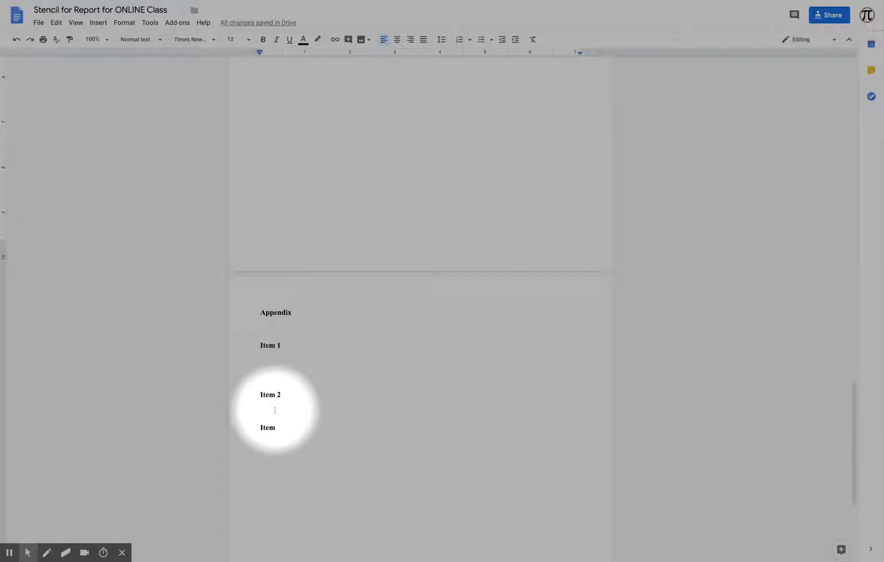
scroll(398, 385, "up", 3)
scroll(400, 384, "down", 1)
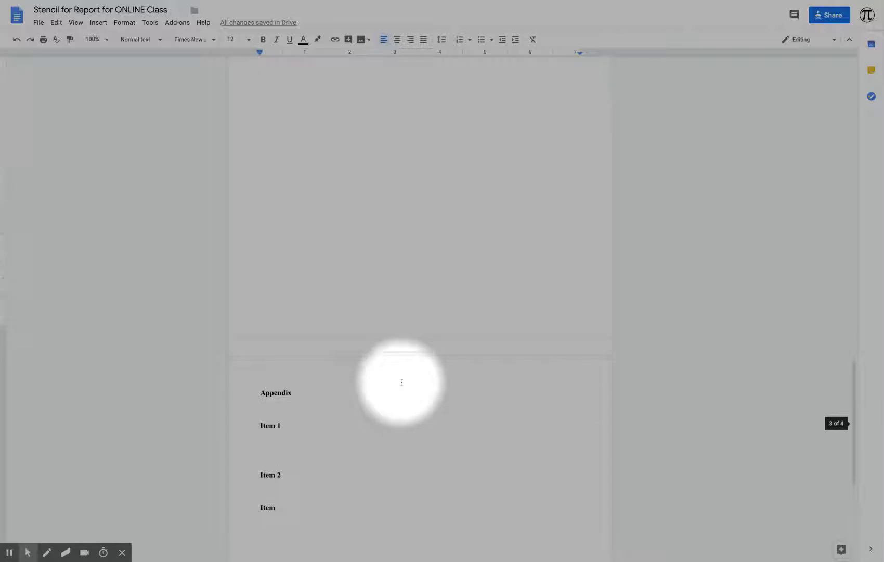
scroll(390, 395, "up", 5)
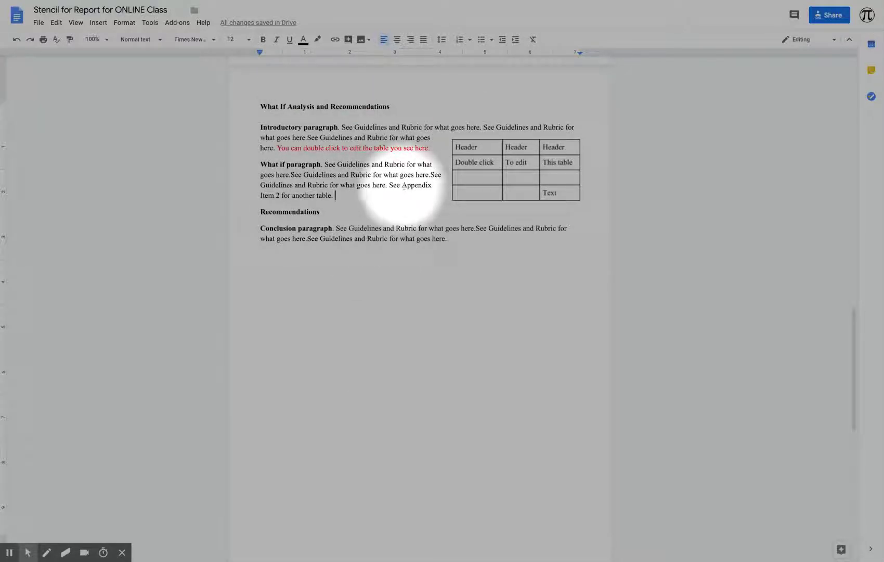
left_click(336, 195)
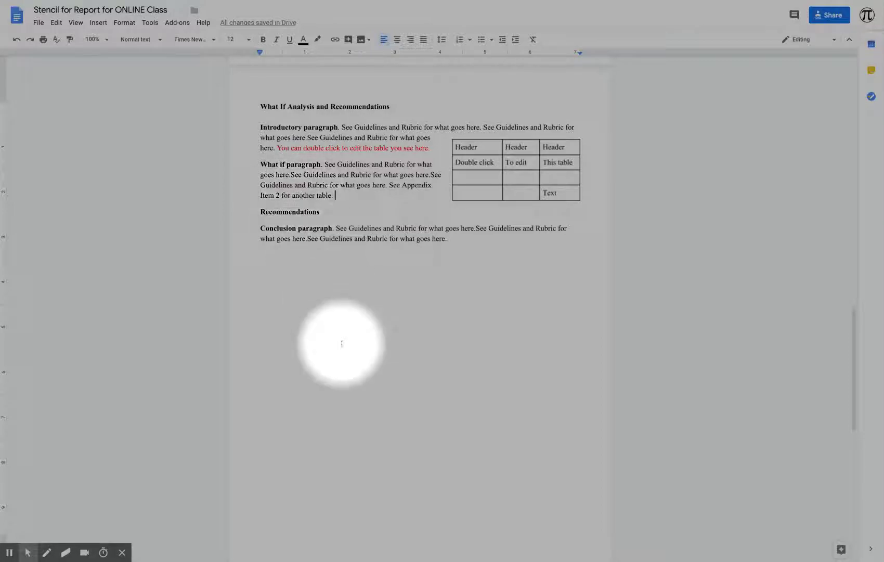
scroll(343, 353, "down", 3)
scroll(346, 367, "down", 3)
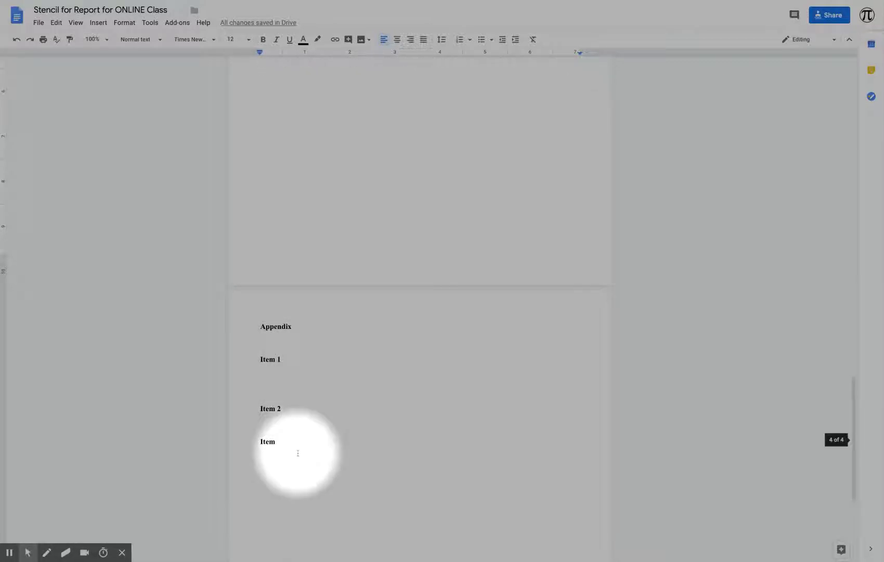
scroll(381, 423, "up", 5)
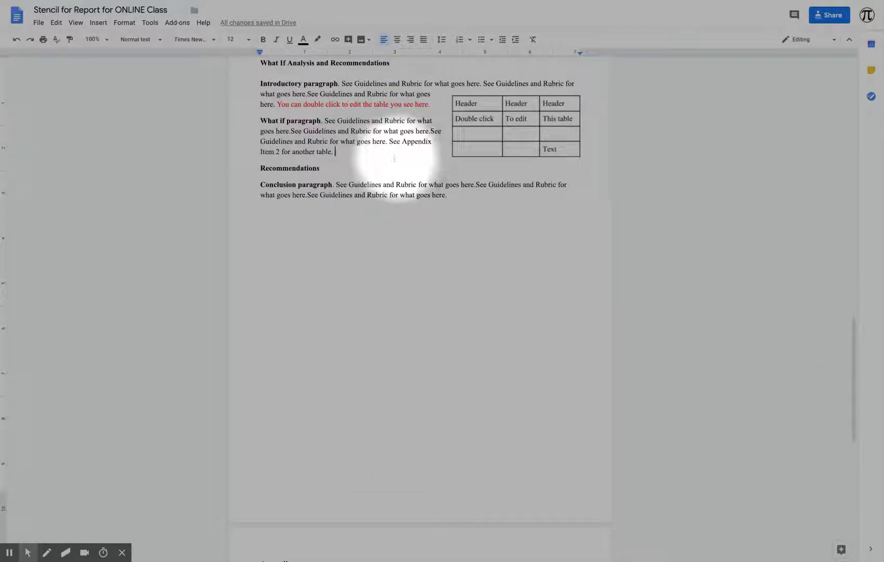
Complete the last label on the Appendix page with its number so that it reads "Item 3".
scroll(385, 264, "down", 5)
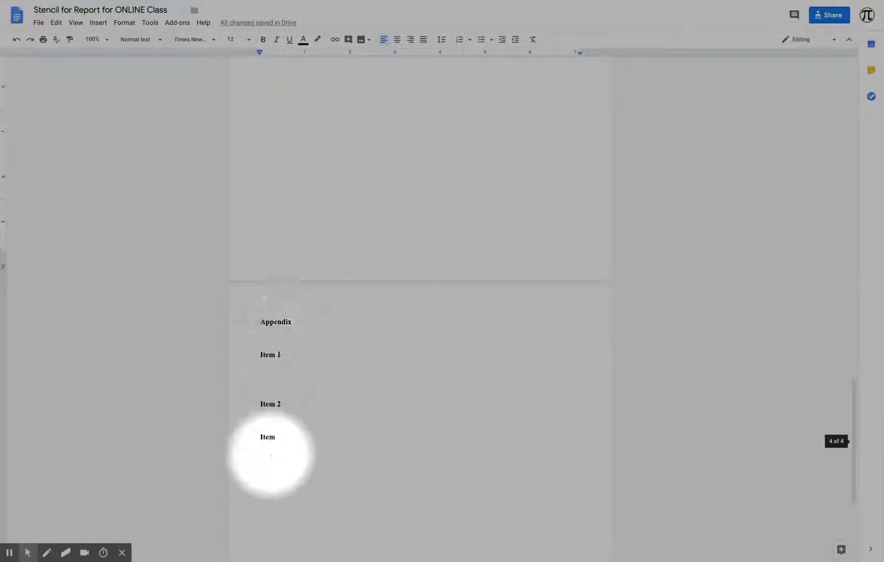
left_click(281, 437)
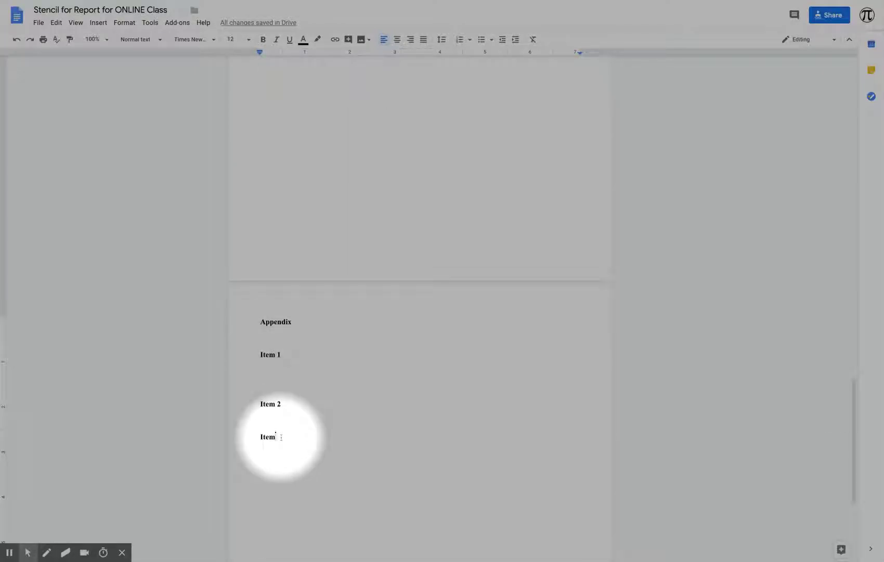
type("3")
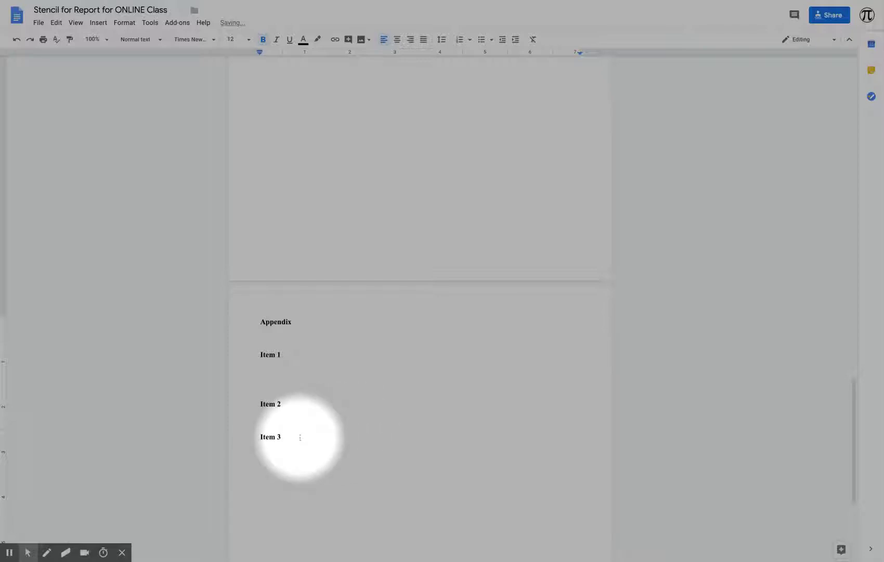
Look back through the report from the Appendix page past the Main Analysis page to the title page.
scroll(335, 369, "up", 2)
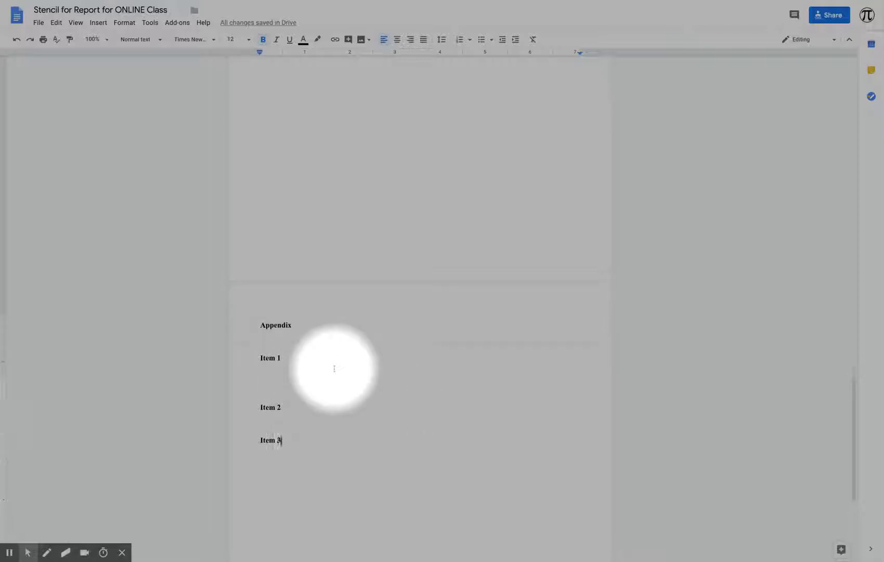
scroll(334, 368, "up", 6)
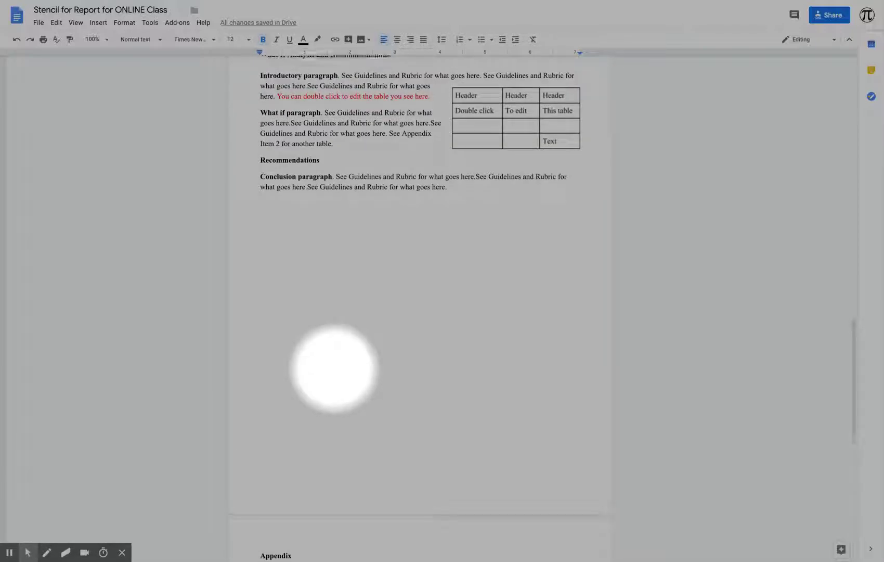
scroll(334, 371, "up", 8)
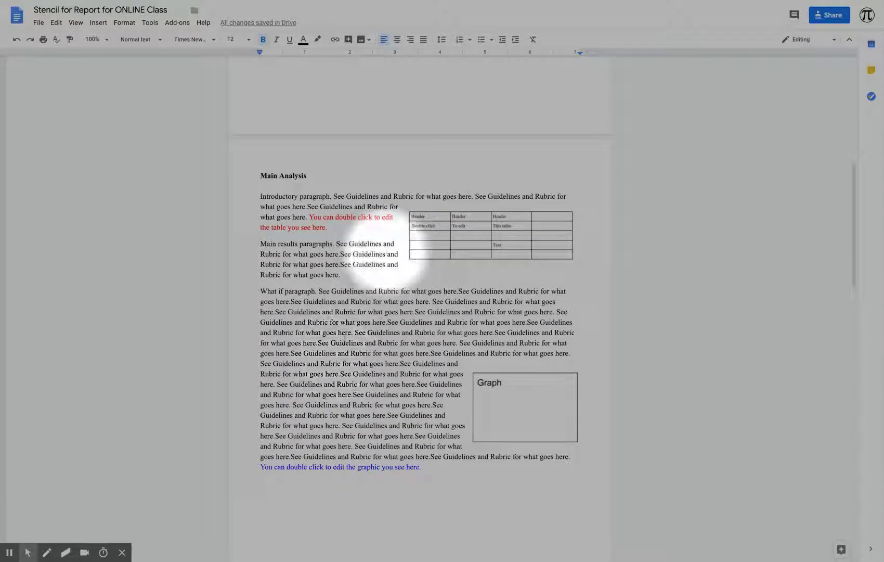
scroll(385, 249, "up", 3)
scroll(392, 235, "up", 5)
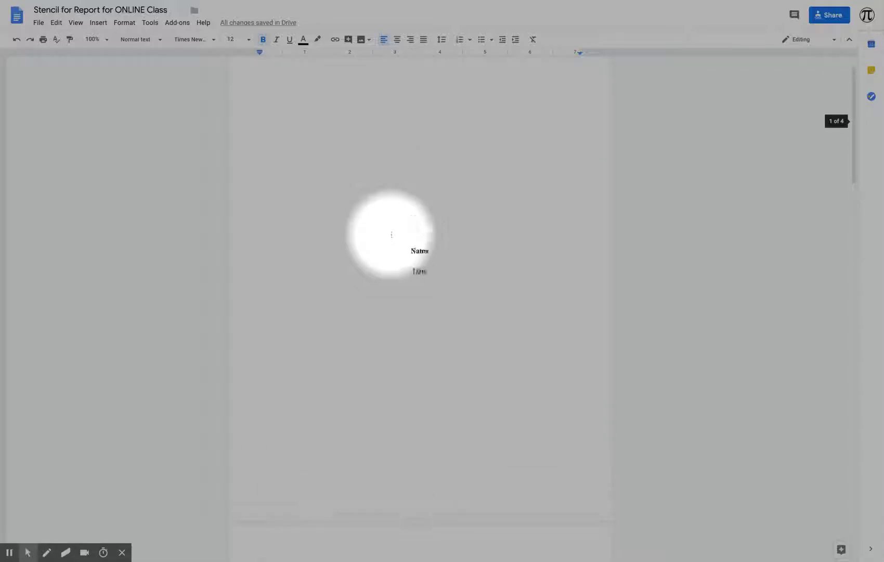